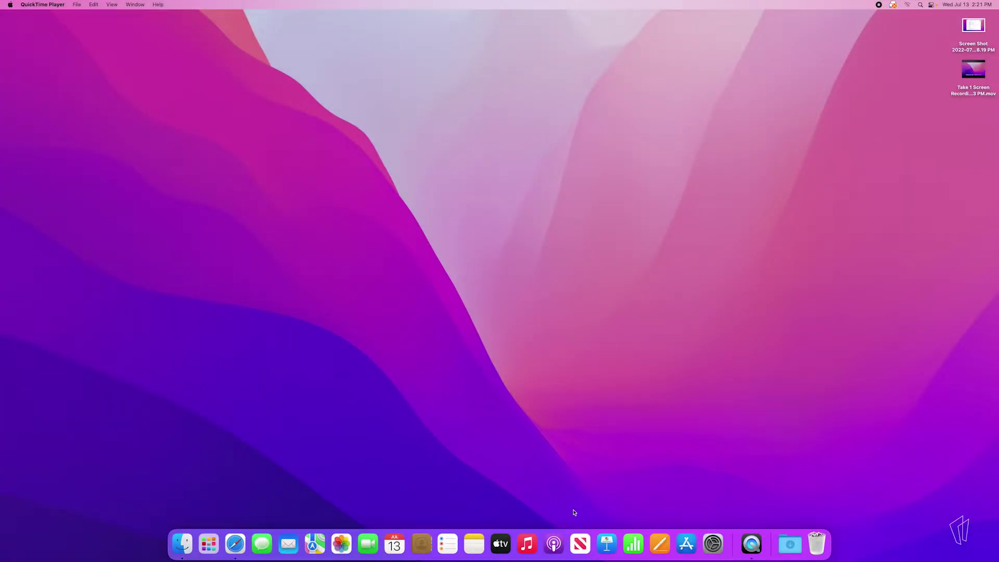
pyautogui.click(236, 544)
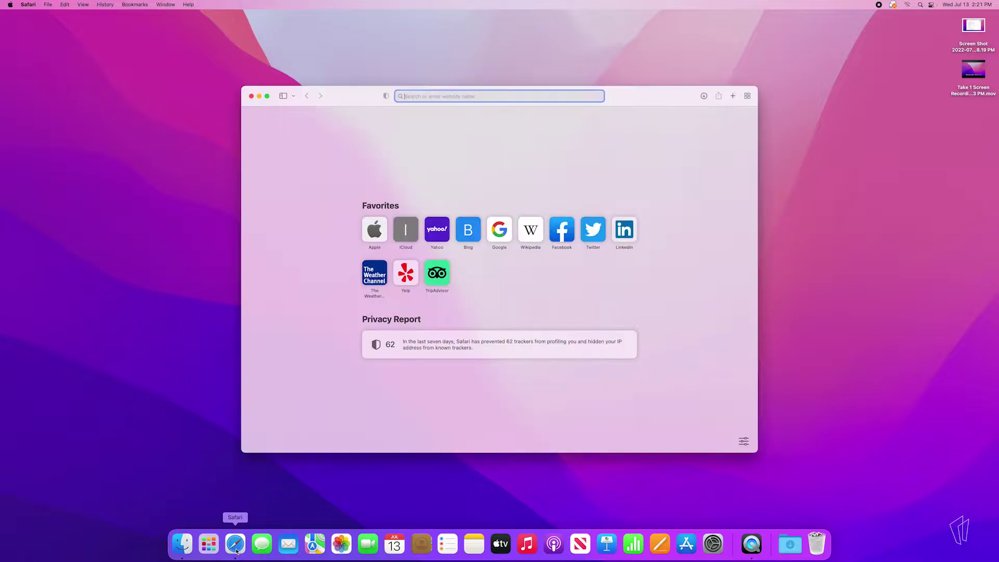
pyautogui.click(268, 97)
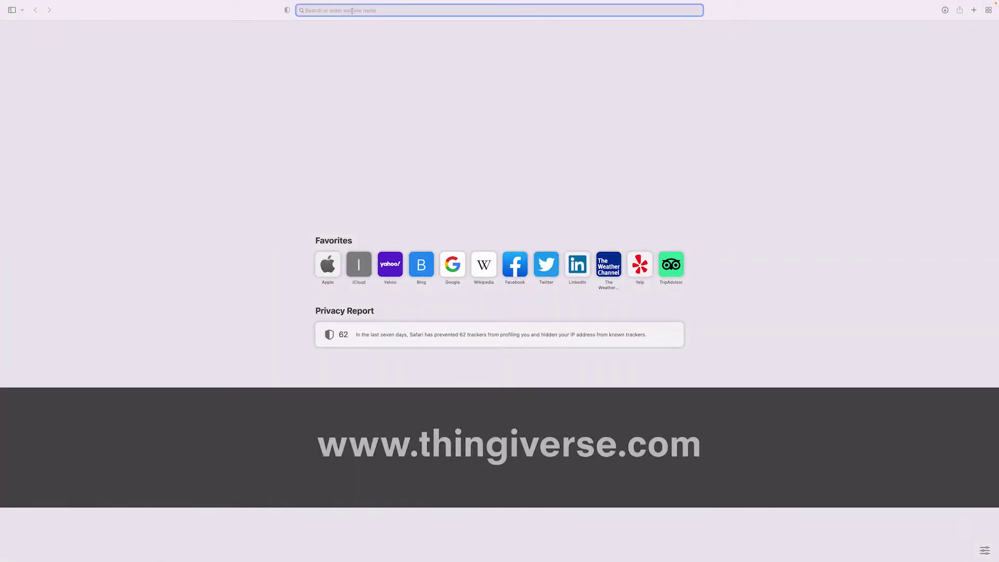
pyautogui.write('www.thin')
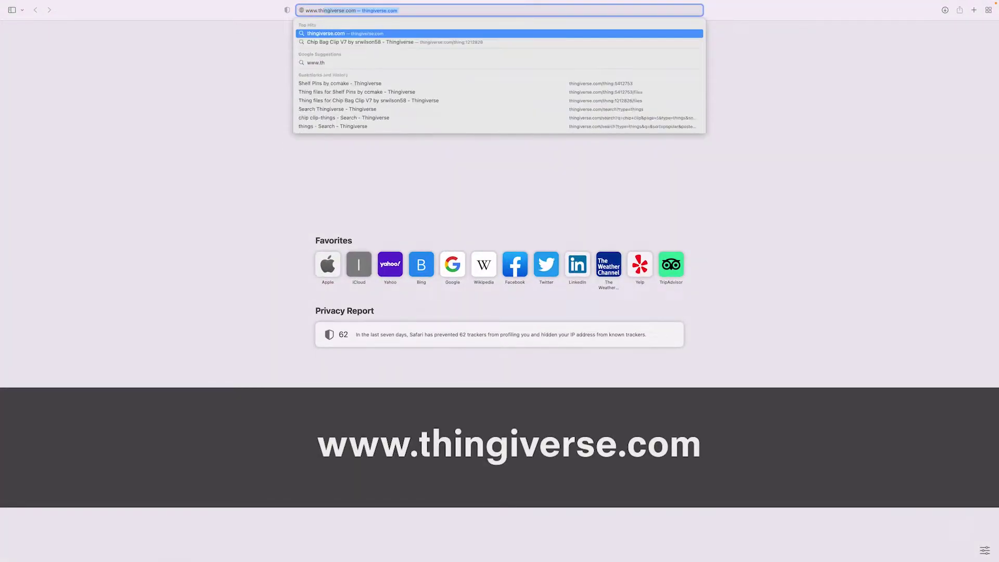
pyautogui.write('giverse.com')
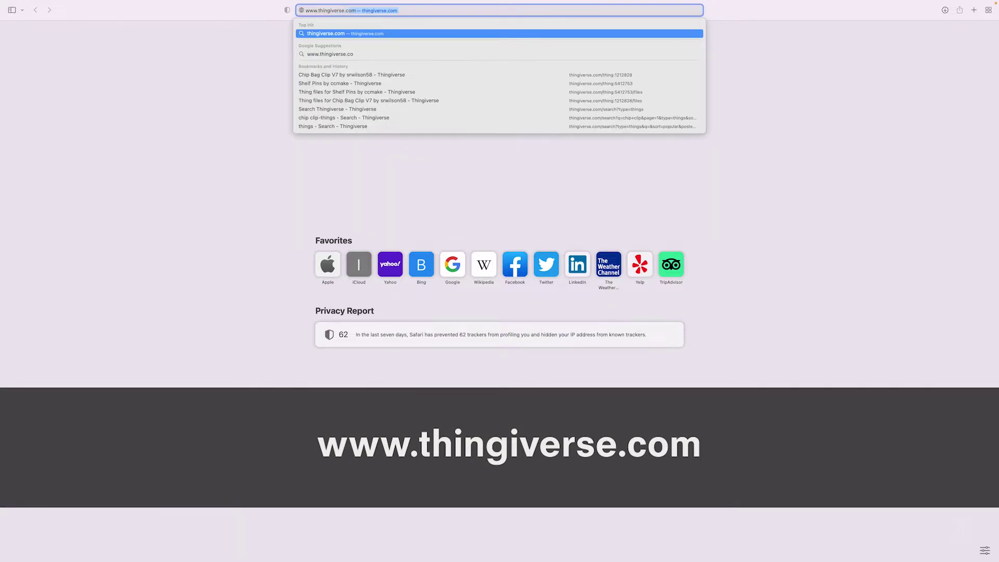
pyautogui.press('Return')
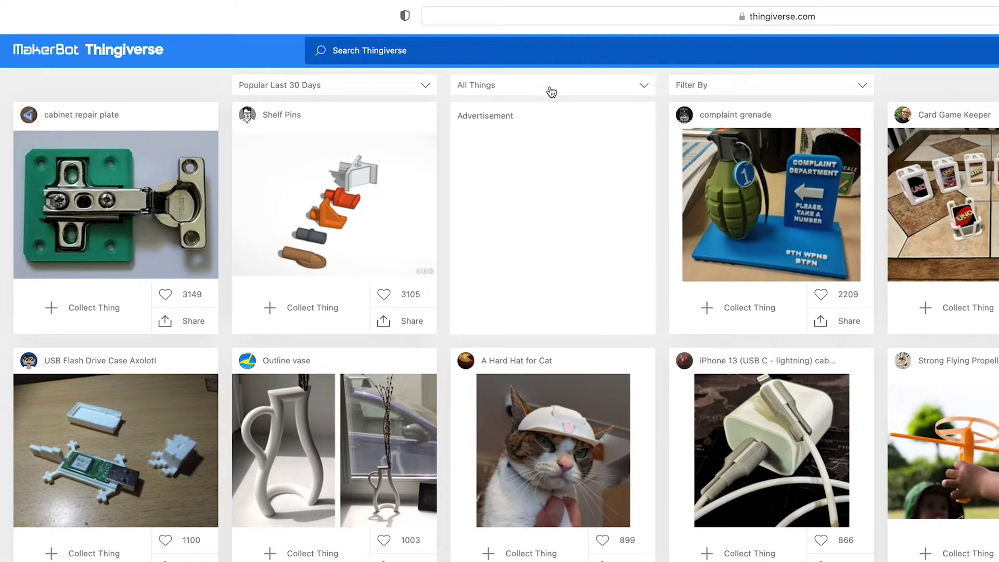
pyautogui.click(371, 53)
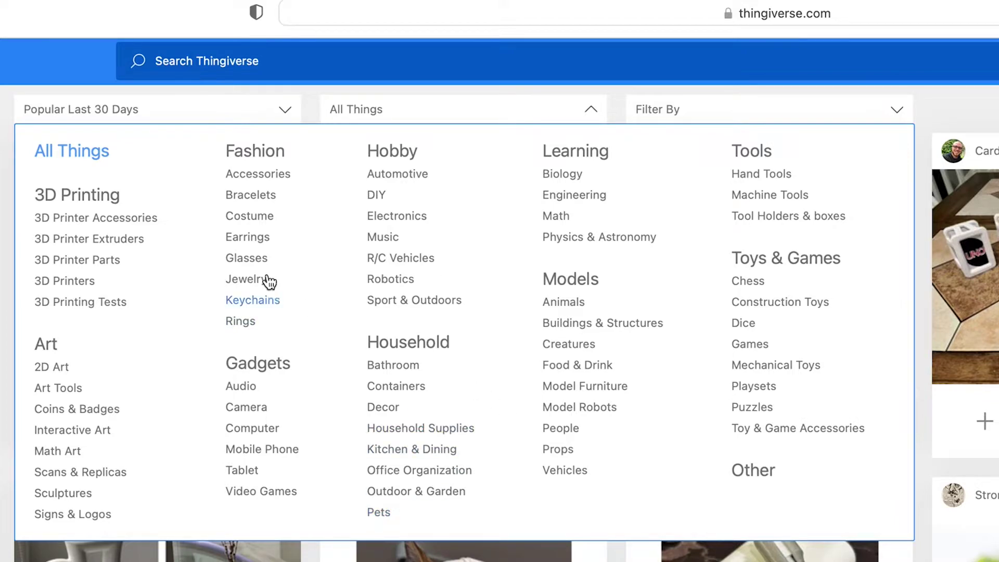
pyautogui.click(382, 63)
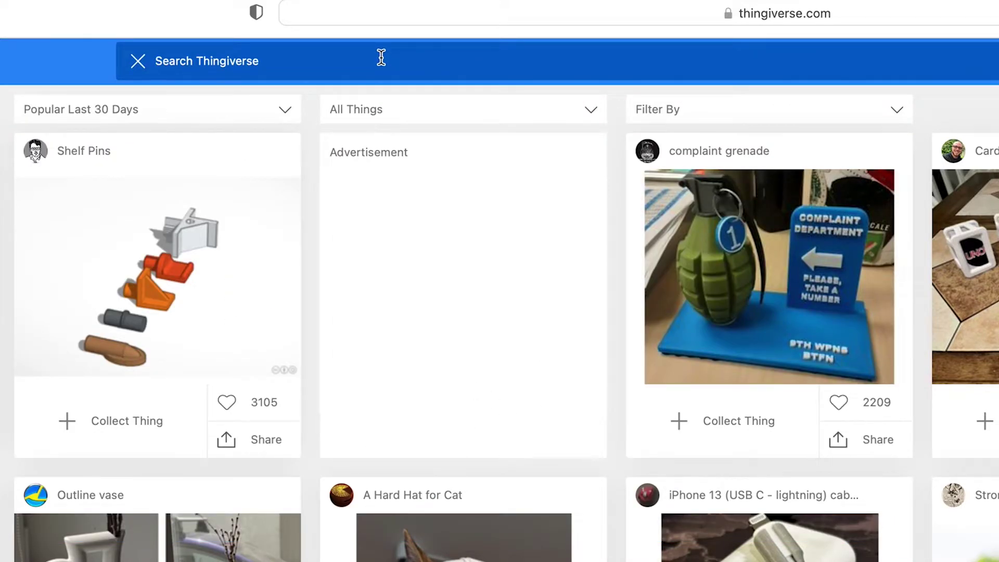
# - Search Thingiverse for 'chip clips' and scroll through the matching results
pyautogui.write('cli')
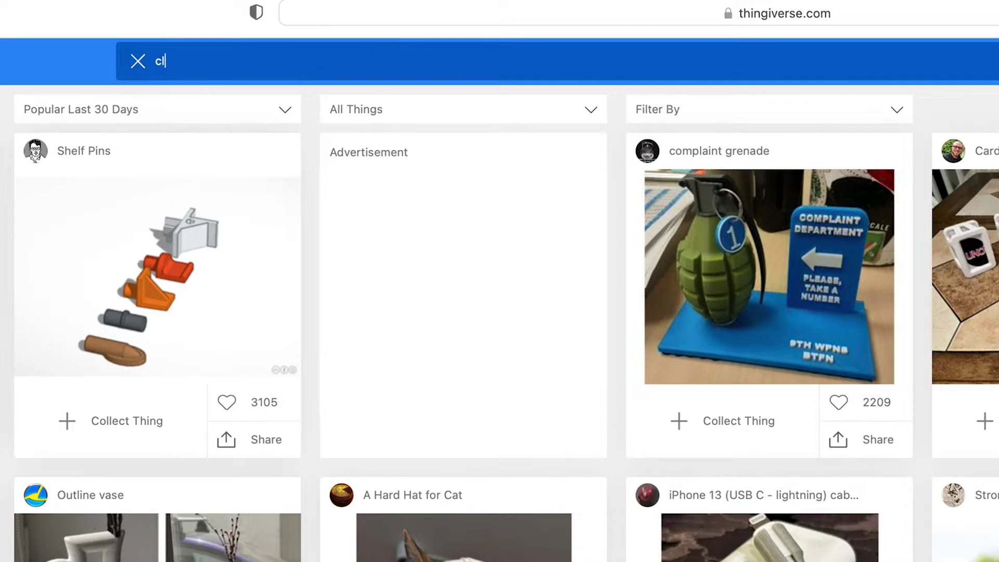
pyautogui.press('BackSpace')
pyautogui.press('BackSpace')
pyautogui.write('hip clips')
pyautogui.press('Return')
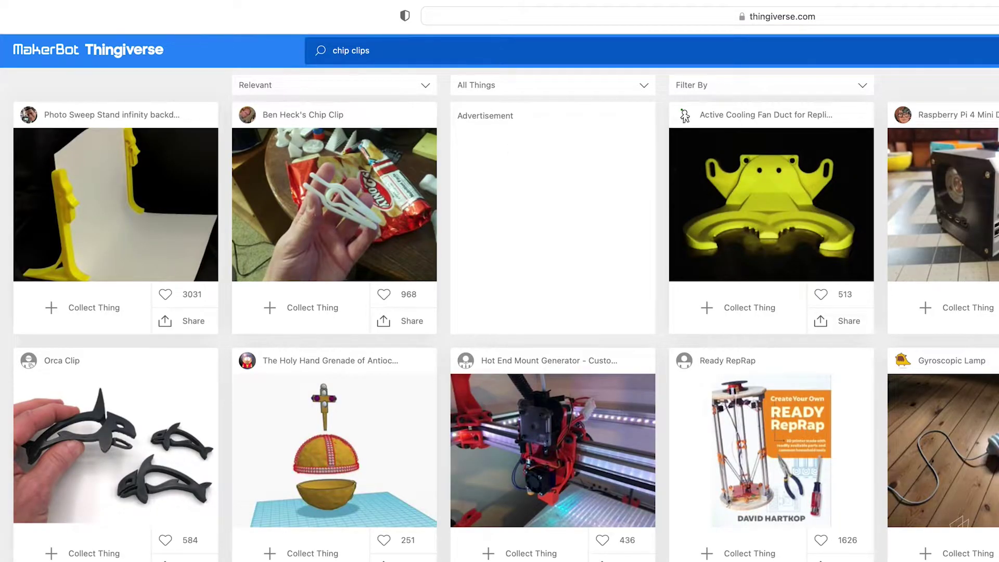
pyautogui.scroll(-2, 625, 315)
pyautogui.scroll(2, 626, 315)
# - Open the Chip Clip page and switch its gallery from the photo to the 3D render
pyautogui.click(346, 240)
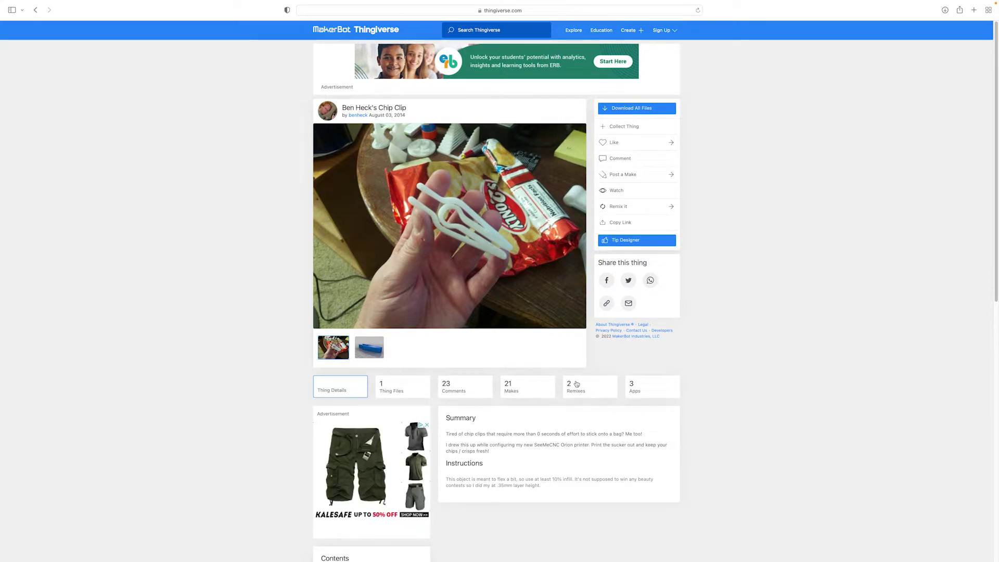
pyautogui.click(372, 356)
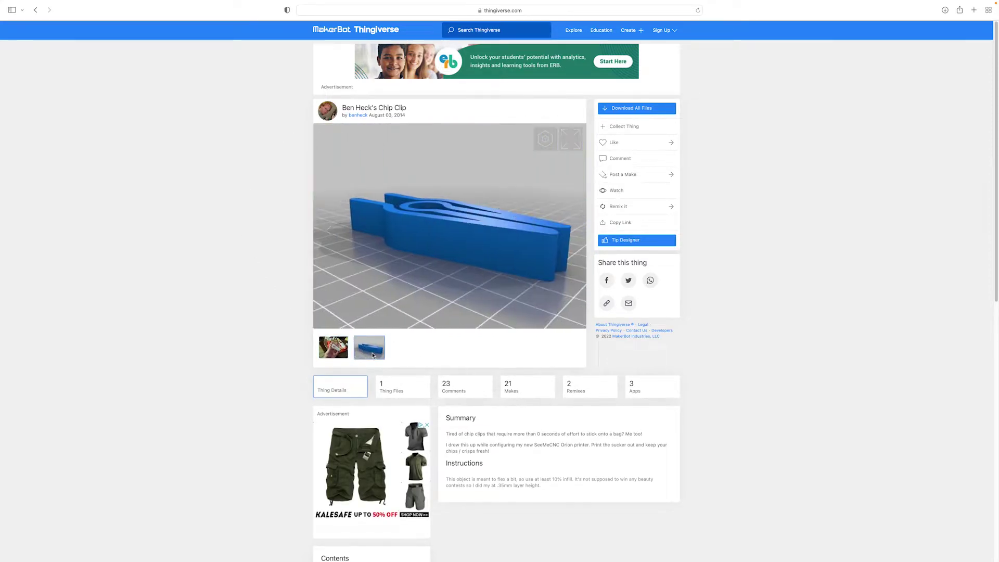
pyautogui.click(336, 352)
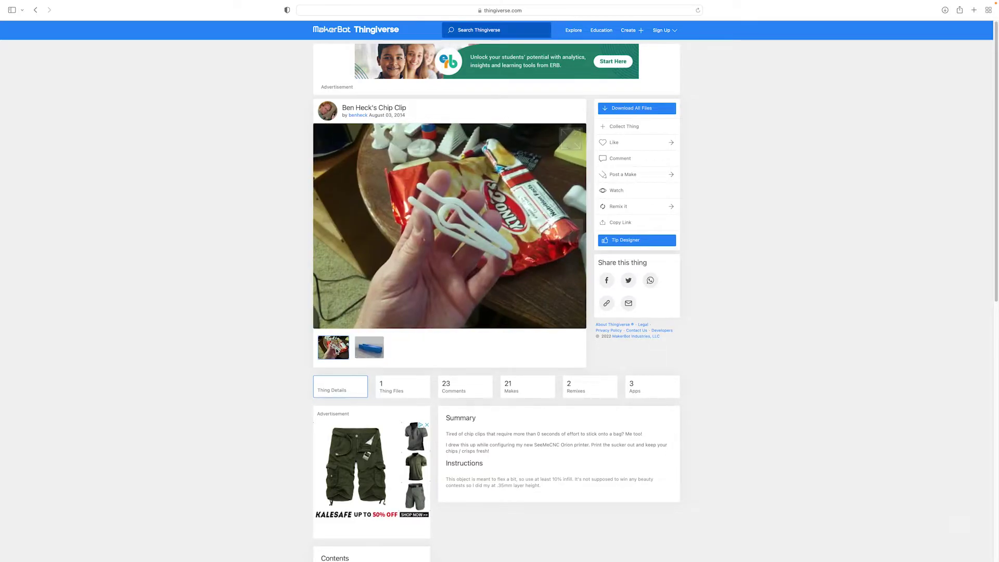
pyautogui.click(373, 354)
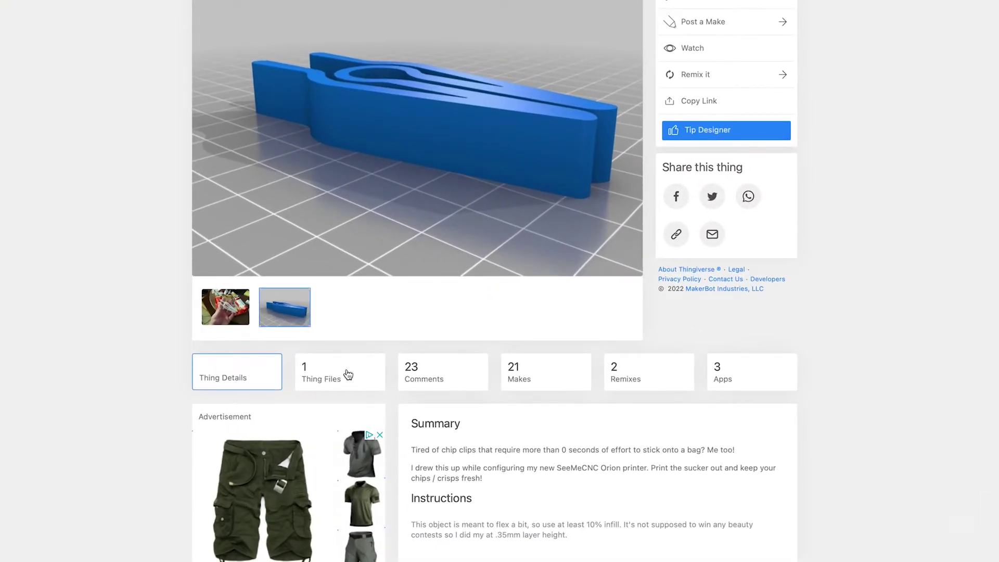
# - Download heck_clip.stl from the Chip Clip's Thing Files list
pyautogui.click(348, 375)
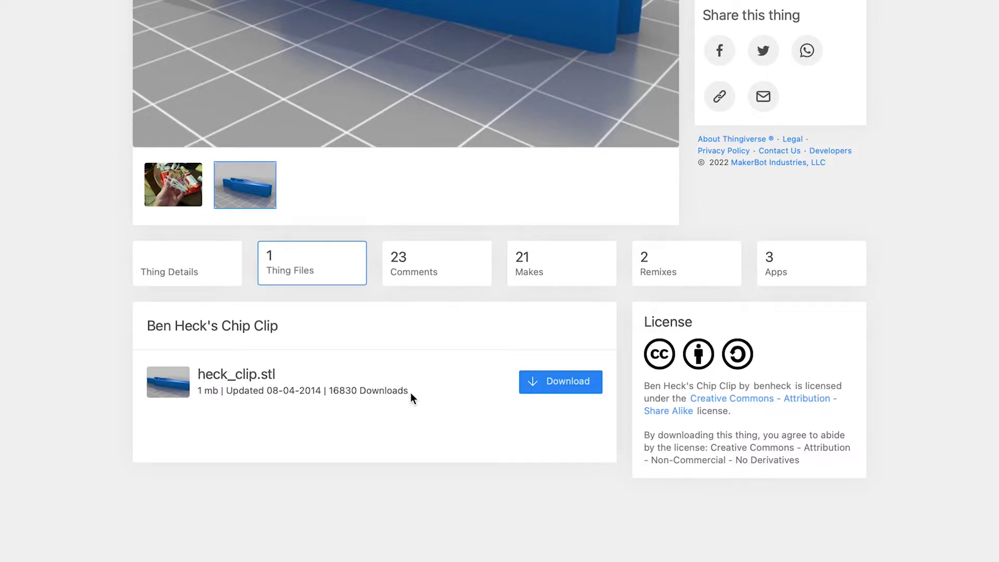
pyautogui.click(564, 388)
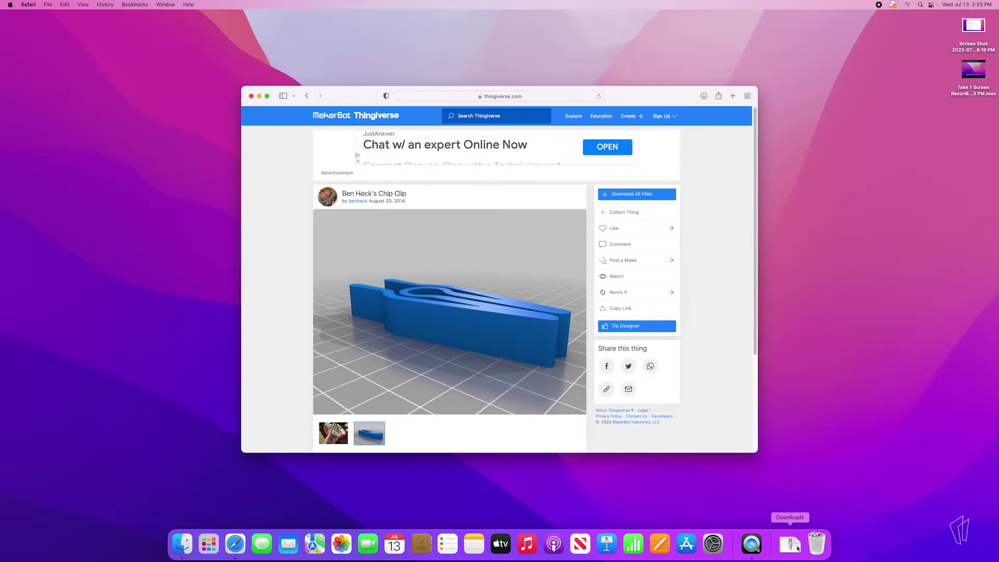
# - Show the downloaded heck_clip.stl in the Finder Downloads folder
pyautogui.click(798, 547)
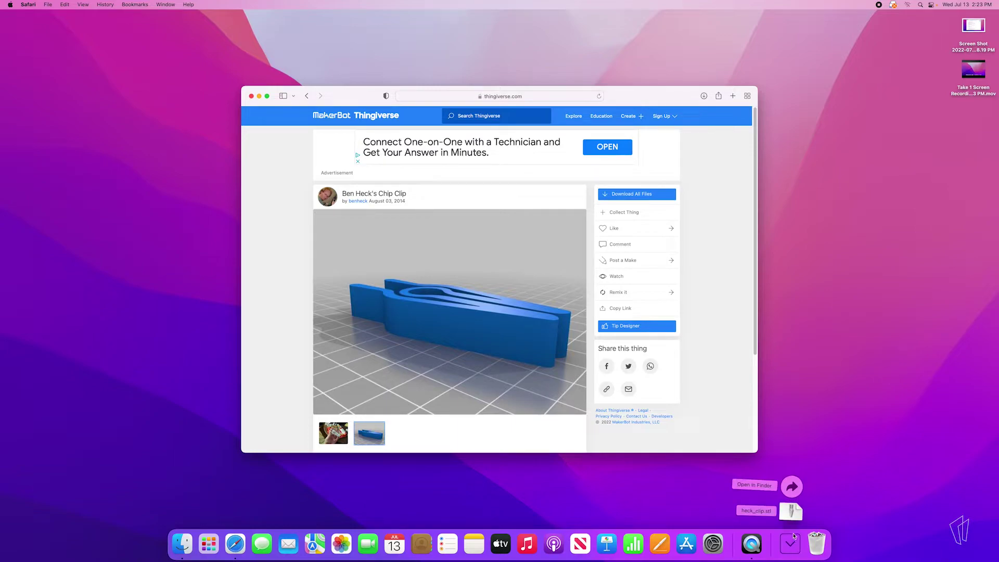
pyautogui.click(792, 488)
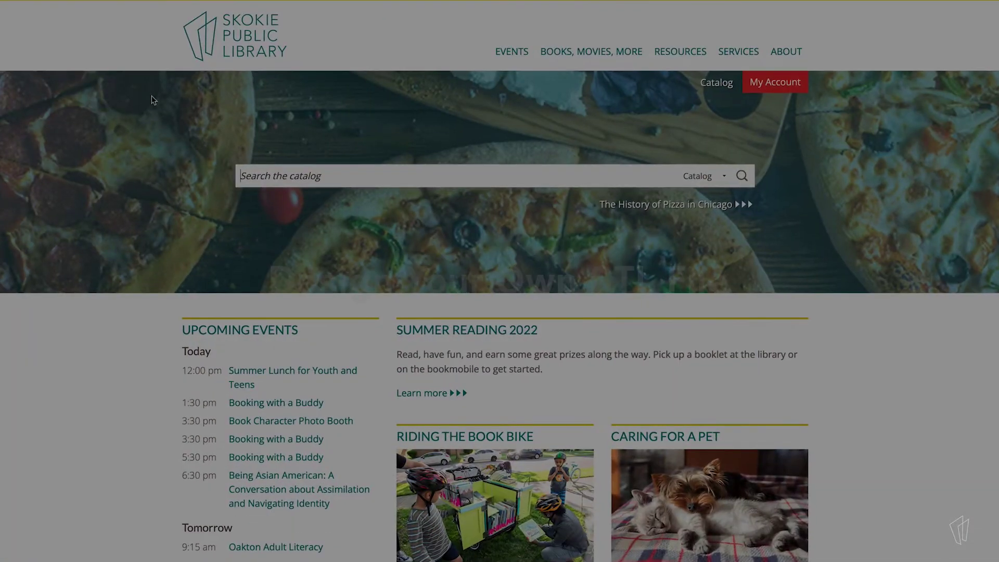
# - Go to the library's Studio page and read its 3D printers and printing process details
pyautogui.moveTo(669, 53)
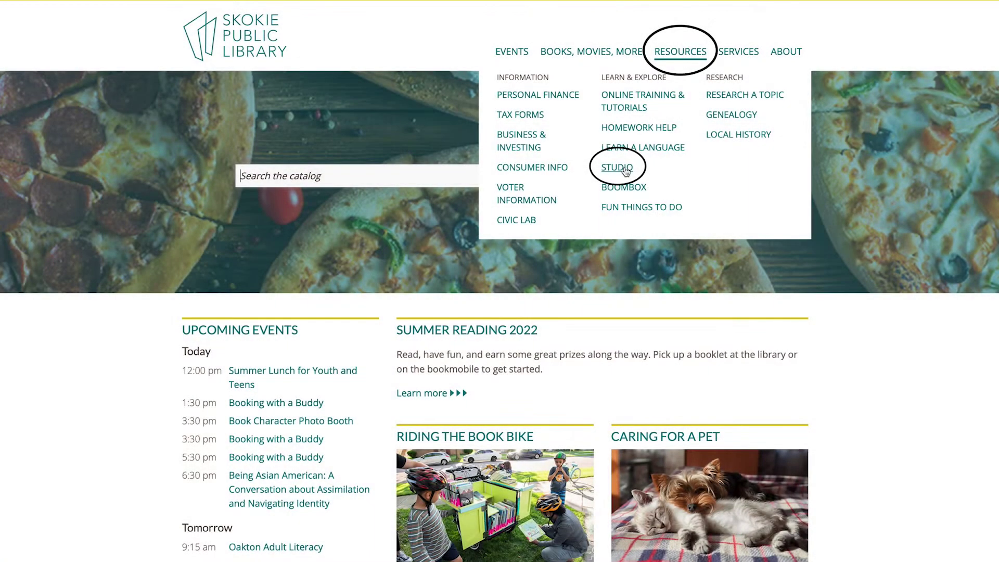
pyautogui.click(624, 169)
pyautogui.scroll(-12, 653, 288)
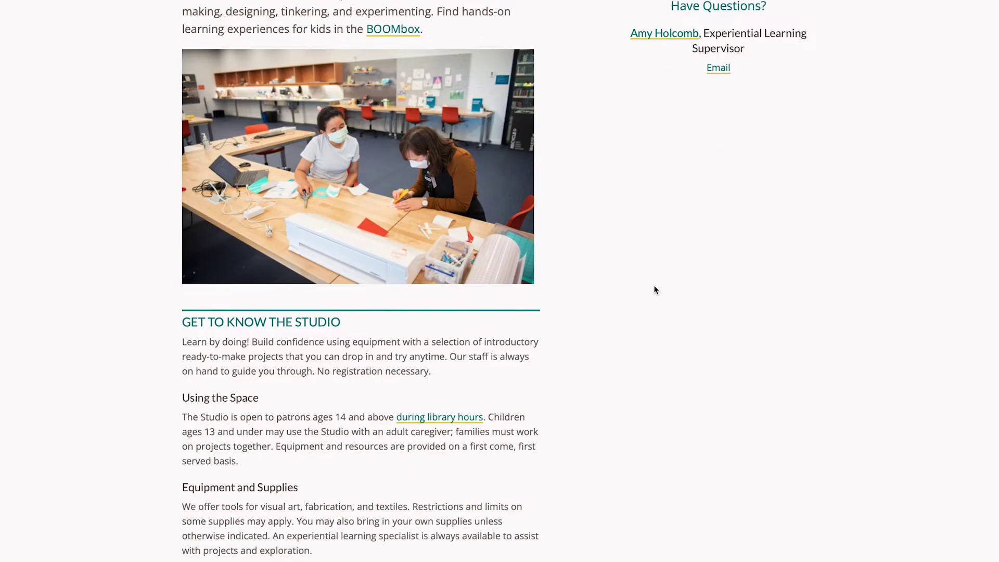
pyautogui.scroll(-4, 654, 290)
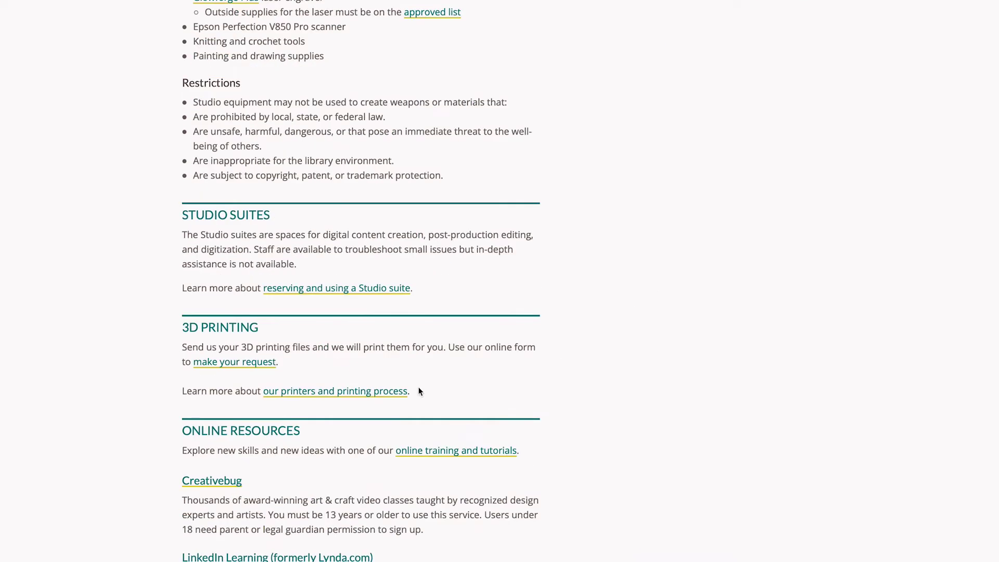
pyautogui.click(370, 394)
pyautogui.scroll(-20, 647, 411)
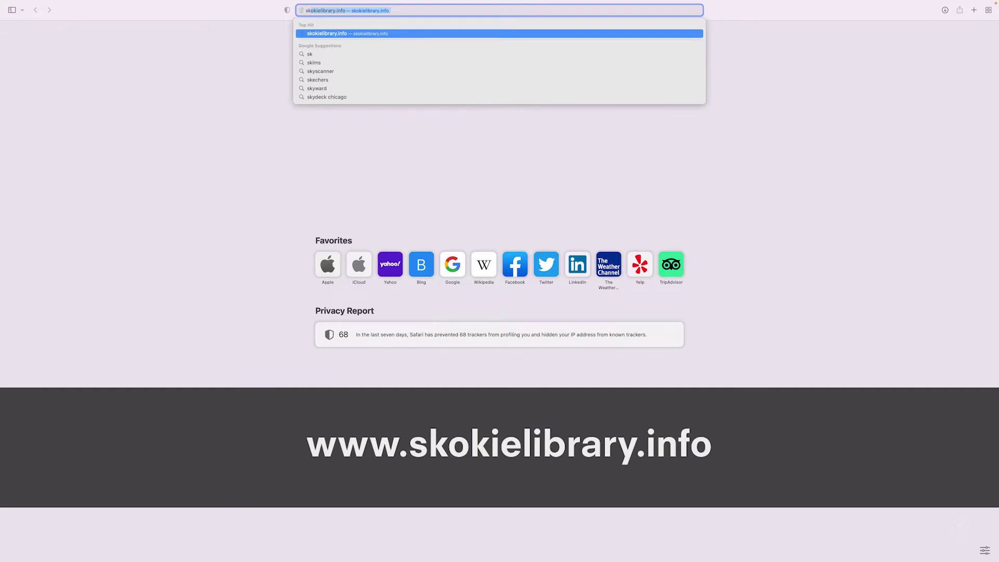
# - Load skokielibrary.info, go to Resources > Studio, and open the 3D Printing Request form
pyautogui.press('Return')
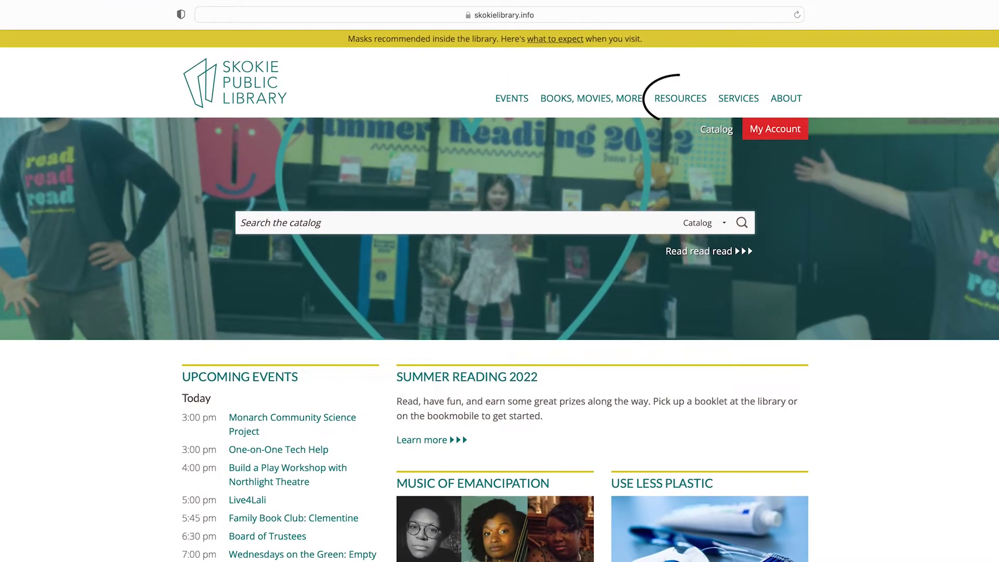
pyautogui.click(681, 99)
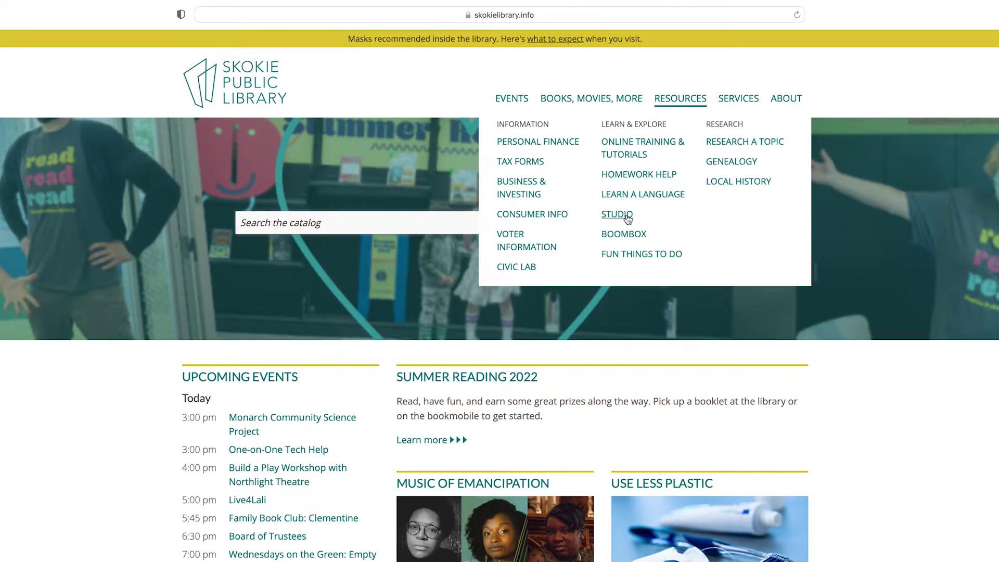
pyautogui.click(627, 217)
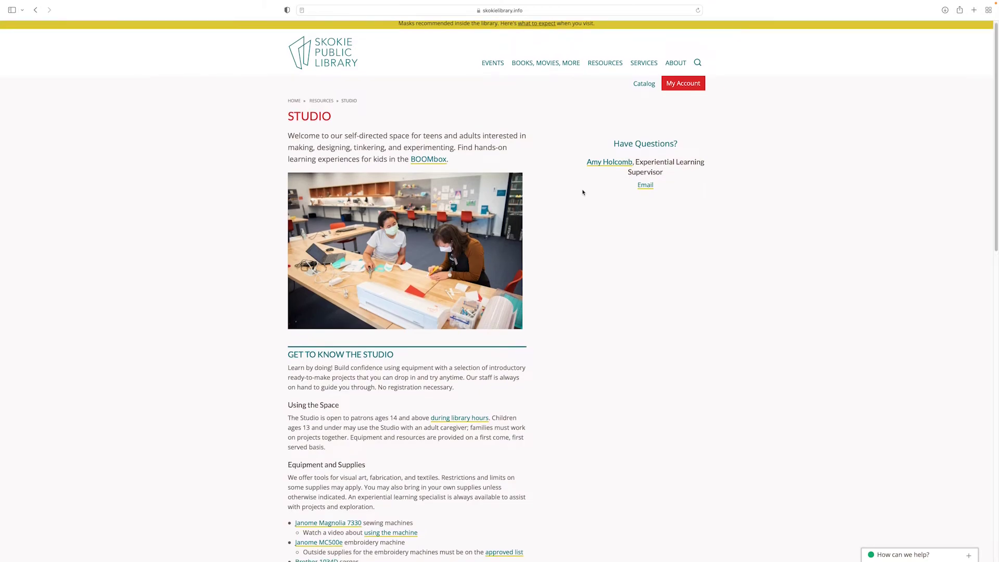
pyautogui.scroll(-5, 582, 192)
pyautogui.scroll(-8, 583, 193)
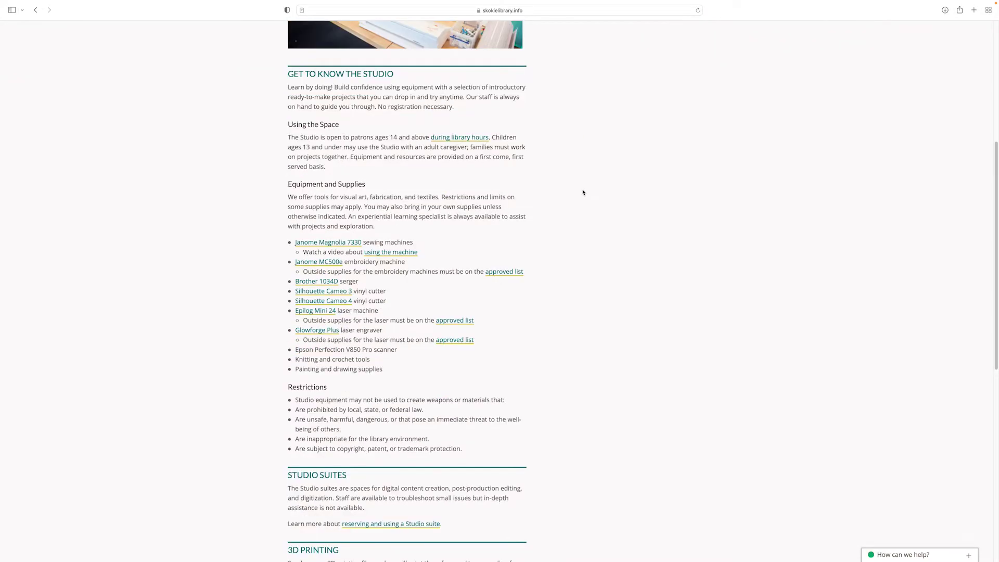
pyautogui.scroll(-2, 583, 193)
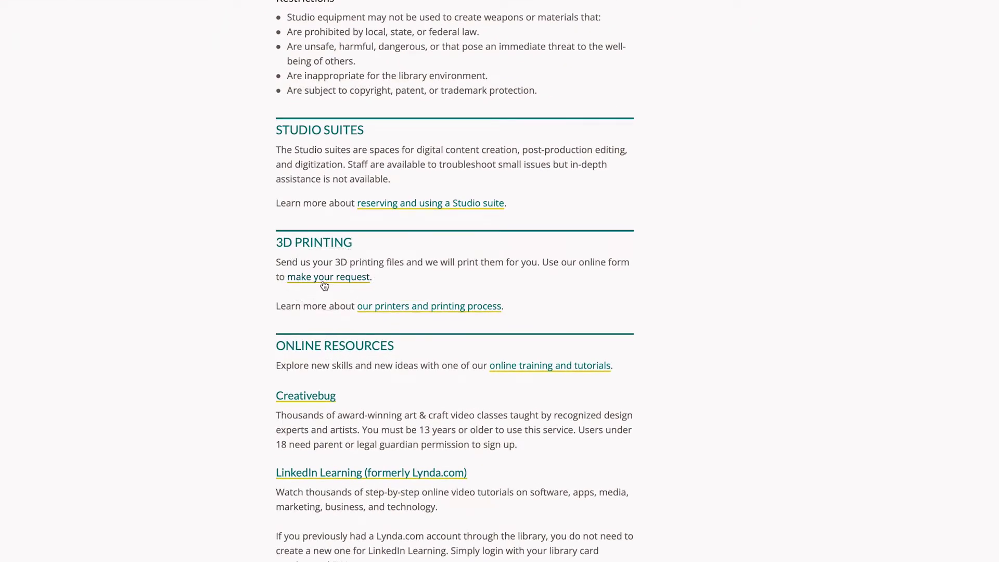
pyautogui.click(323, 282)
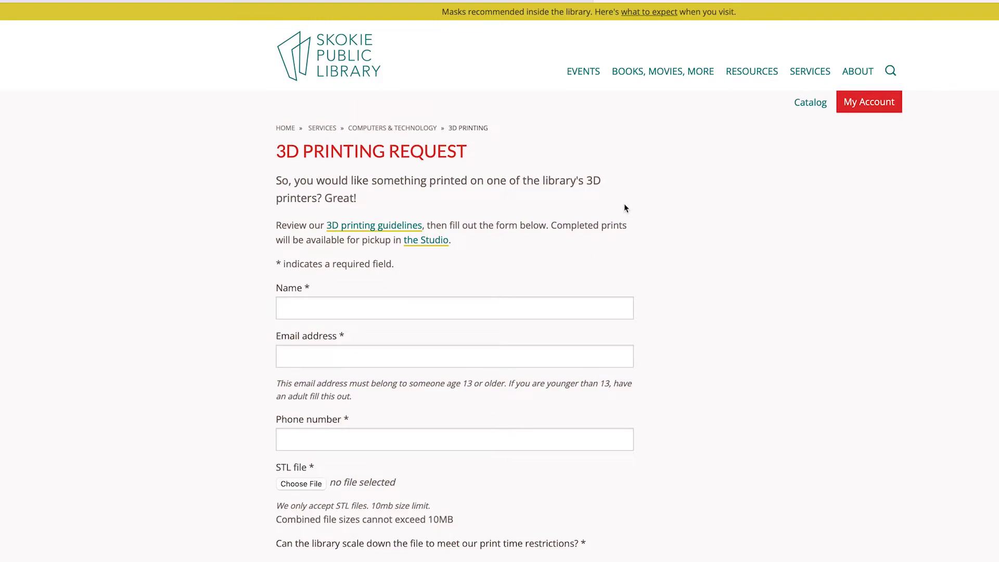
# - Type the requester's full name, library e-mail address and phone number into the Name, Email and Phone fields
pyautogui.click(450, 308)
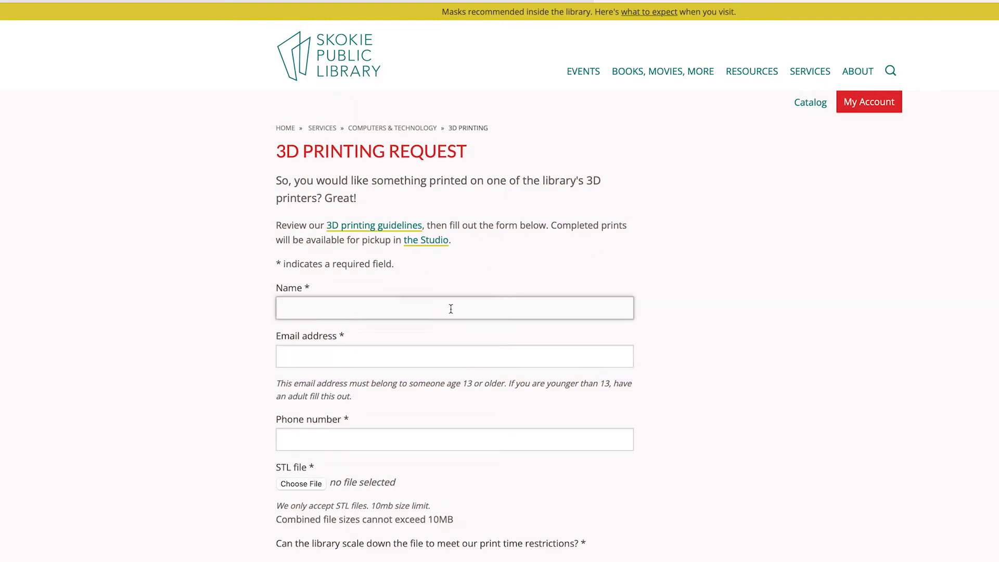
pyautogui.click(283, 357)
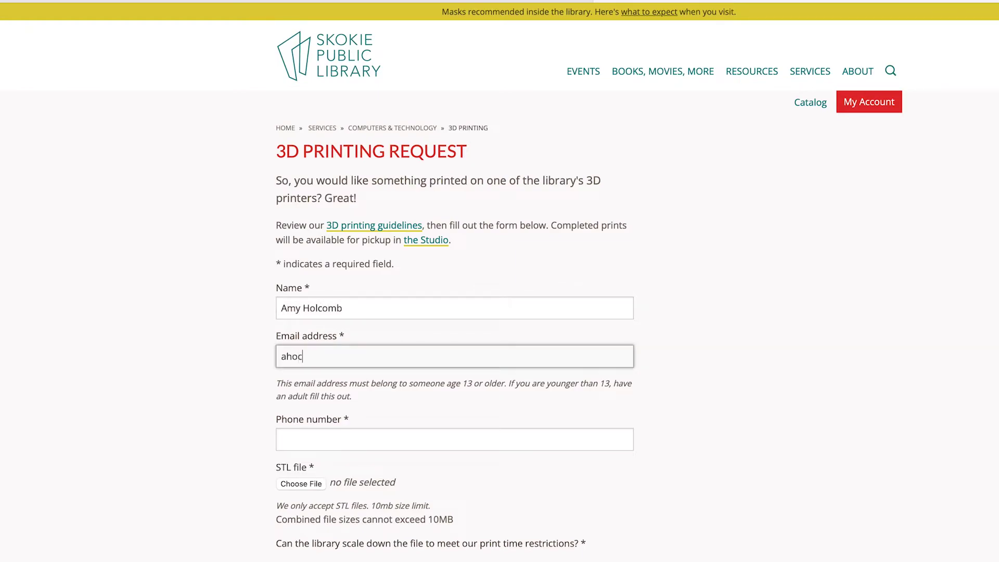
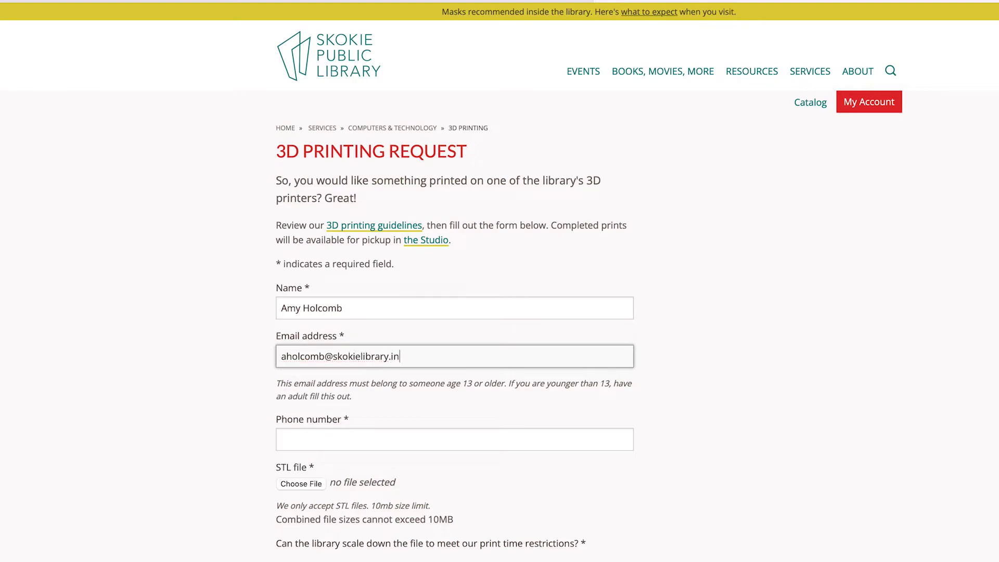
pyautogui.click(283, 440)
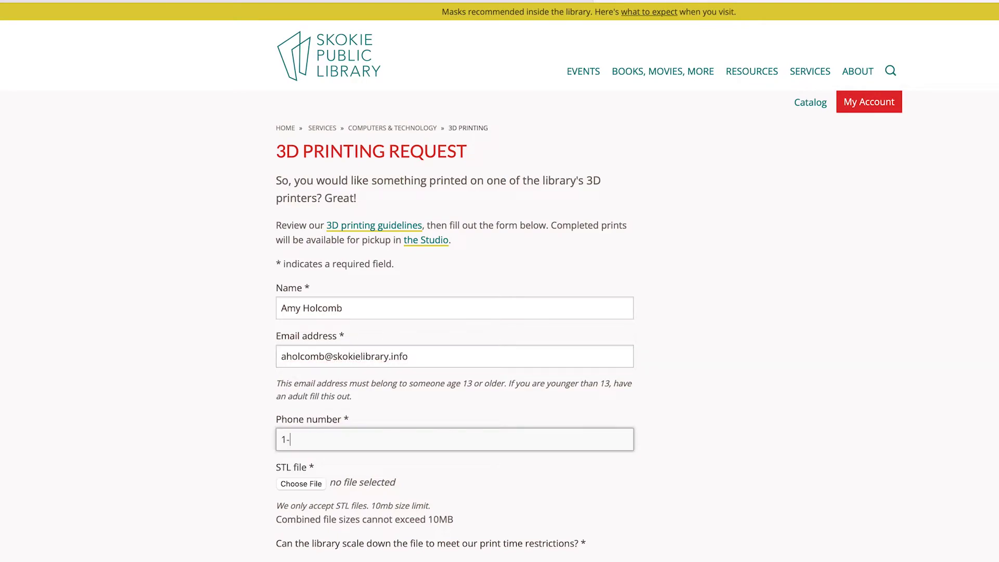
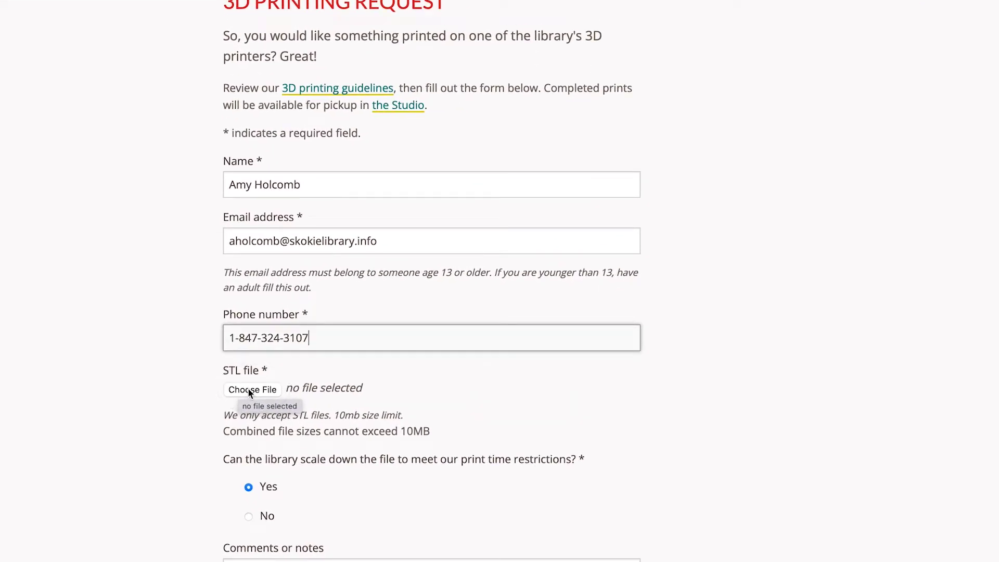
# - Choose heck_clip.stl from Downloads and upload it as the request's STL file
pyautogui.click(252, 390)
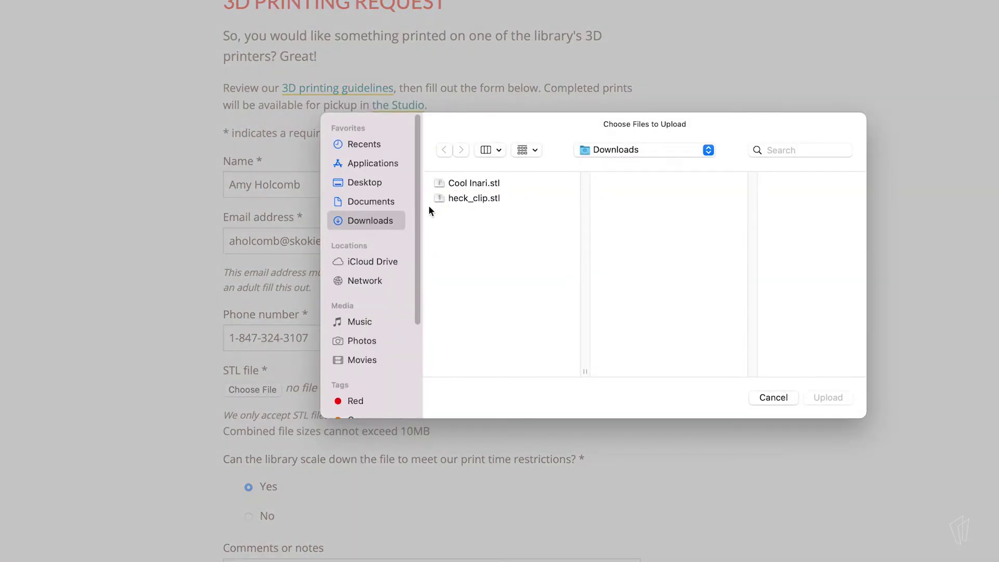
pyautogui.click(463, 198)
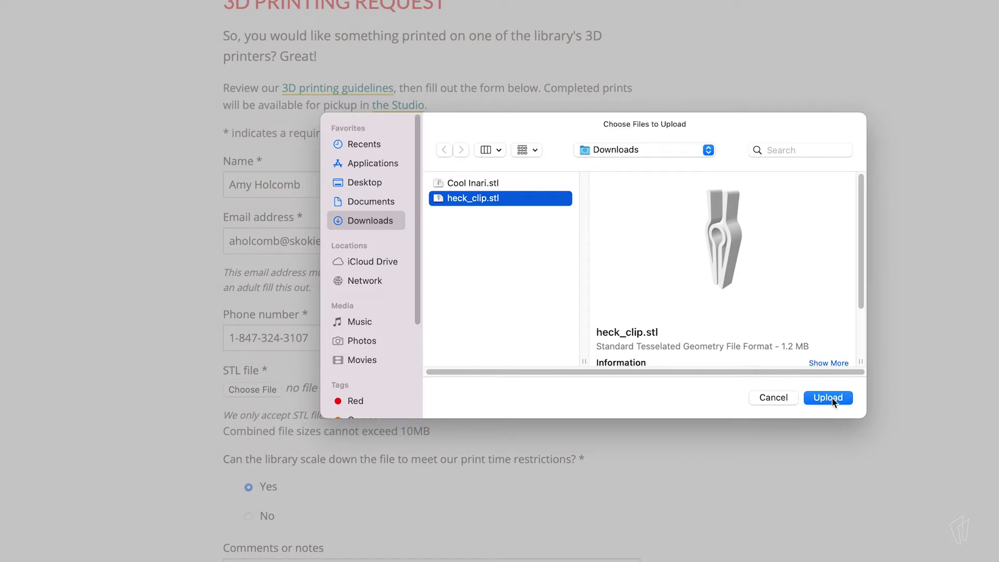
pyautogui.click(828, 398)
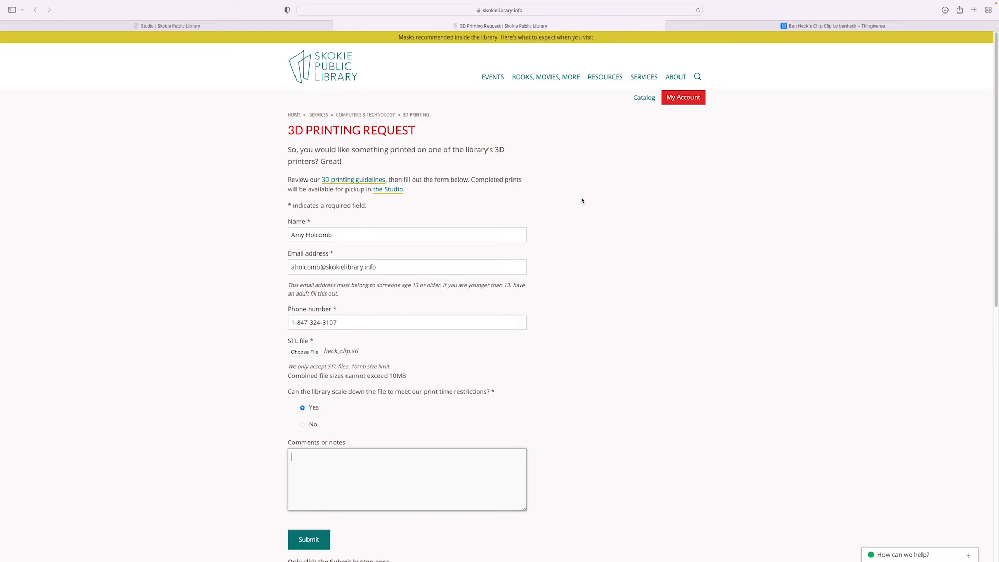
# - Paste the Chip Clip's Thingiverse link into the request form's Comments field
pyautogui.click(801, 26)
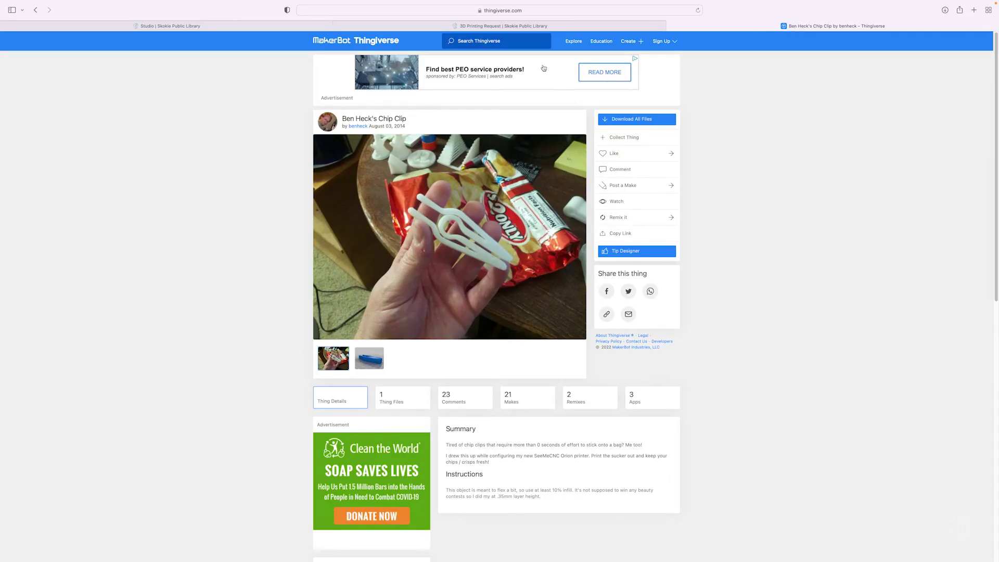
pyautogui.click(515, 28)
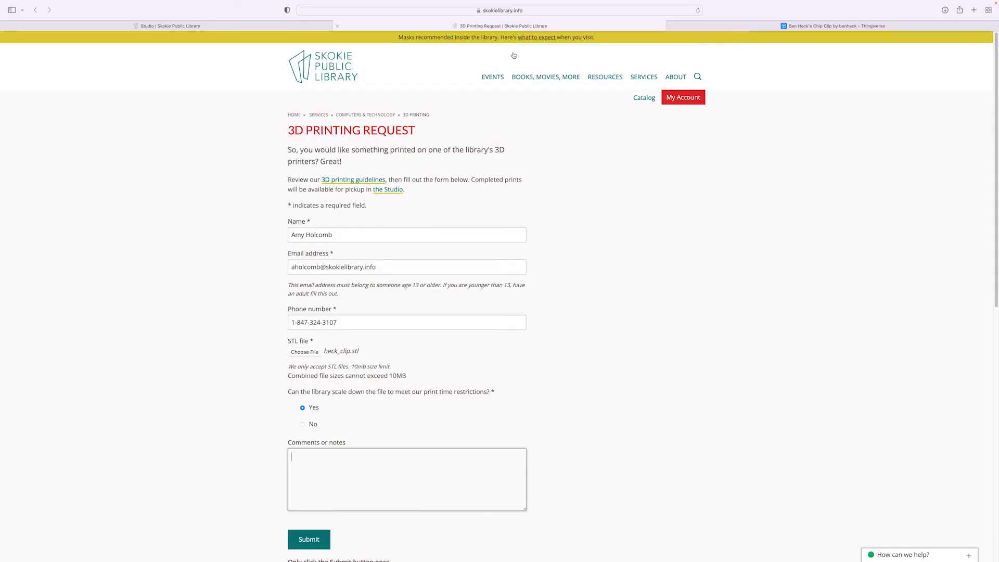
pyautogui.rightClick(402, 470)
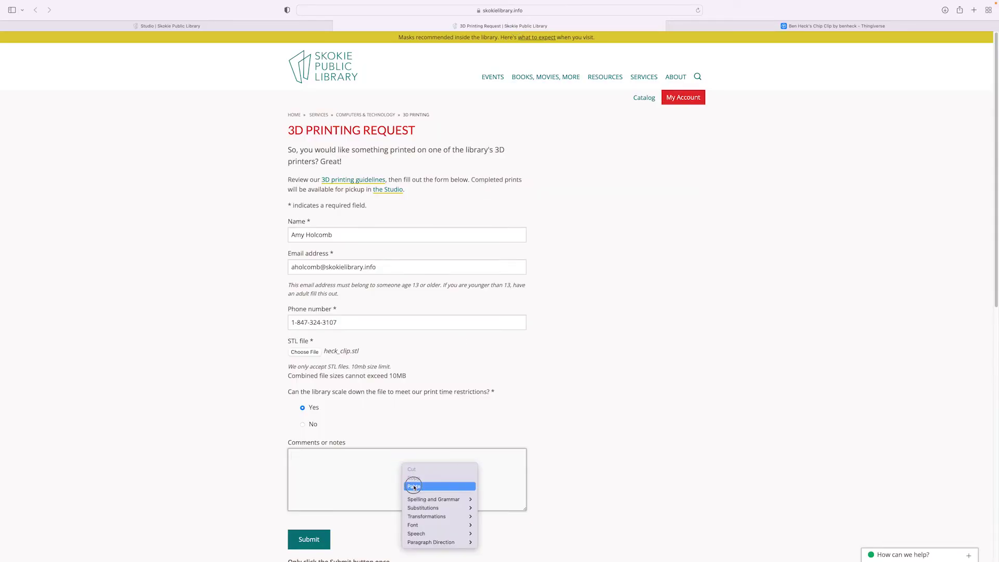
pyautogui.click(414, 486)
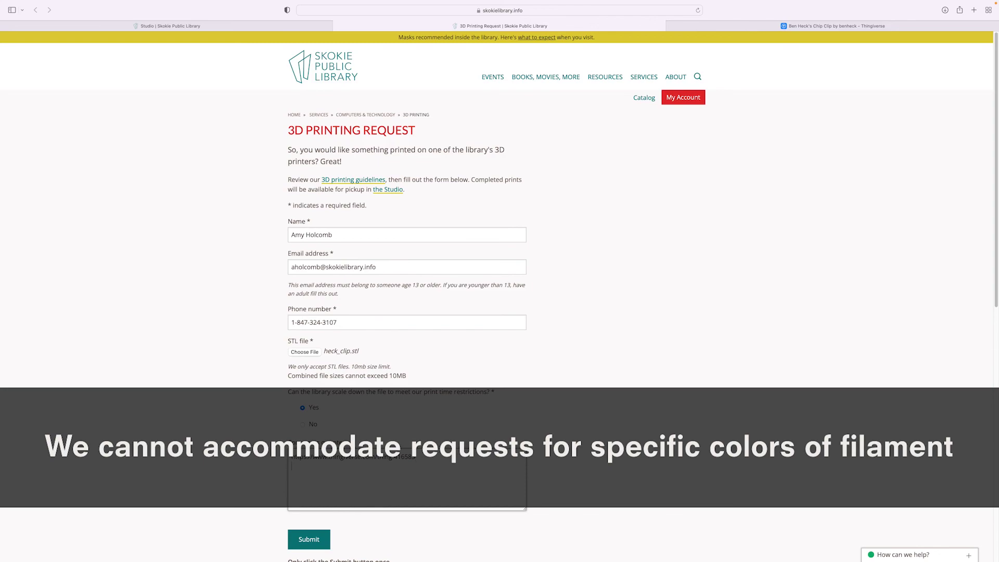
# - Add 'Thank you!' on a new line under the Thingiverse link in Comments and submit the form
pyautogui.press('Return')
pyautogui.write('Thank you!')
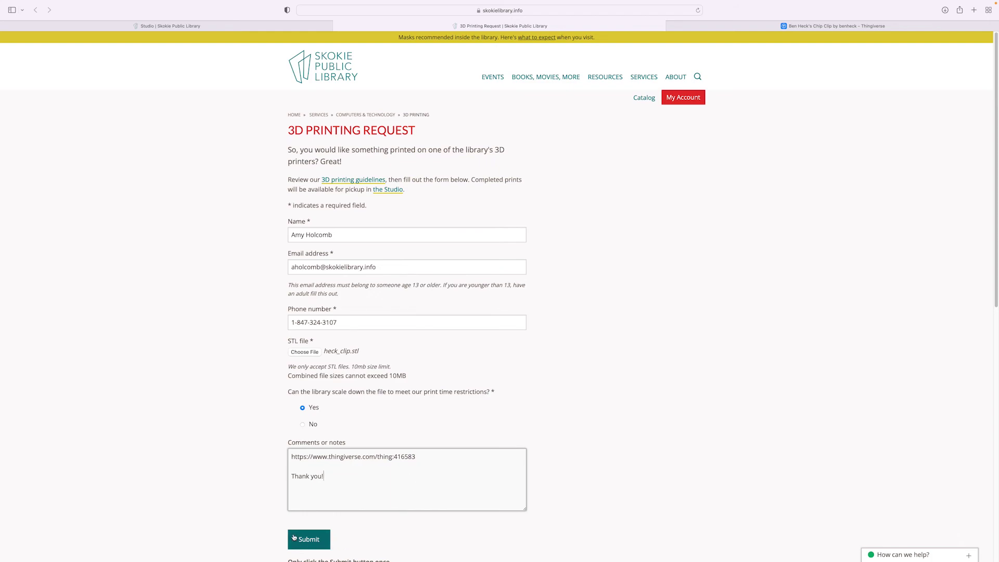
pyautogui.click(317, 543)
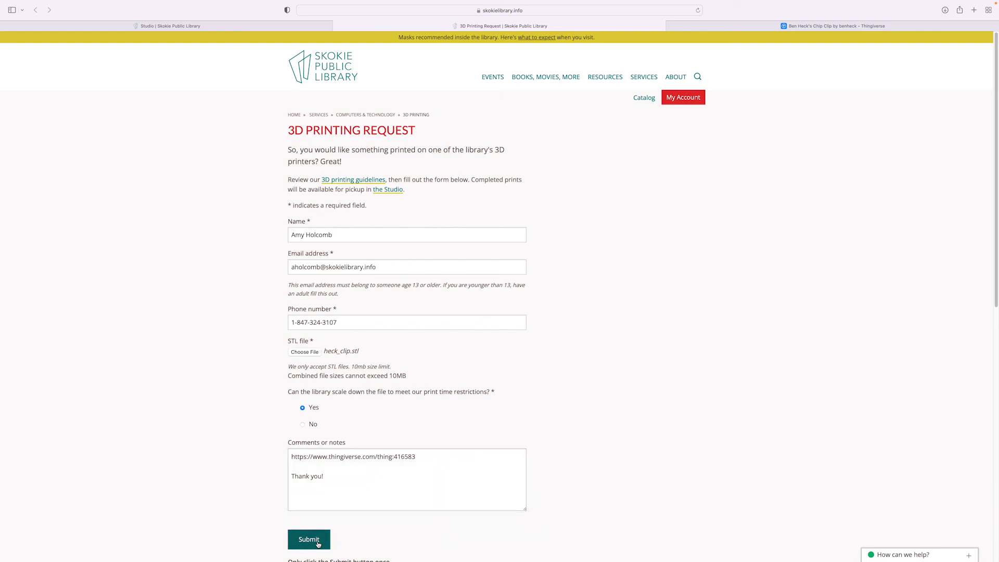